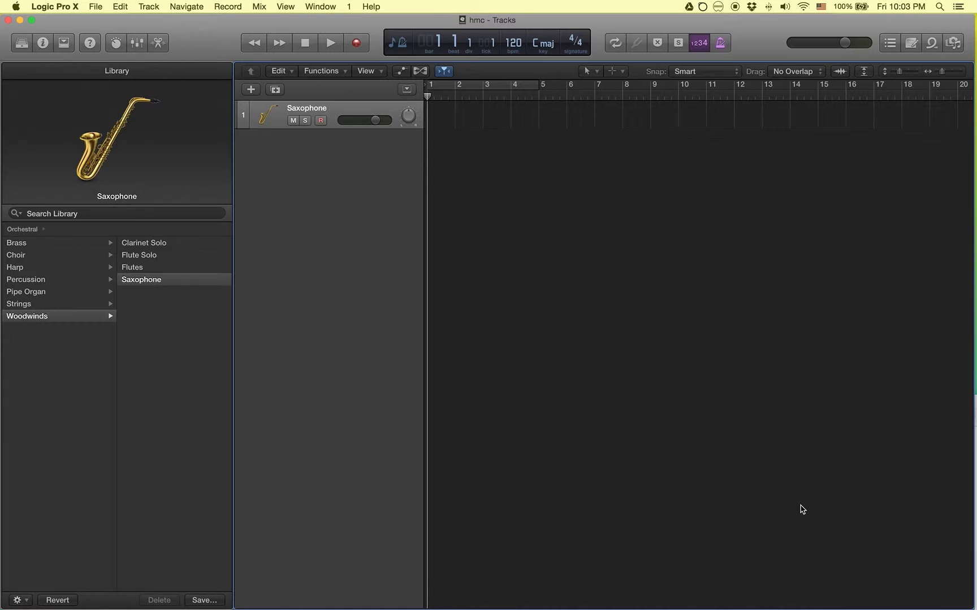
Mute Logic's Saxophone track, then select hmc.pd in the hmc folder in Finder
left_click(188, 281)
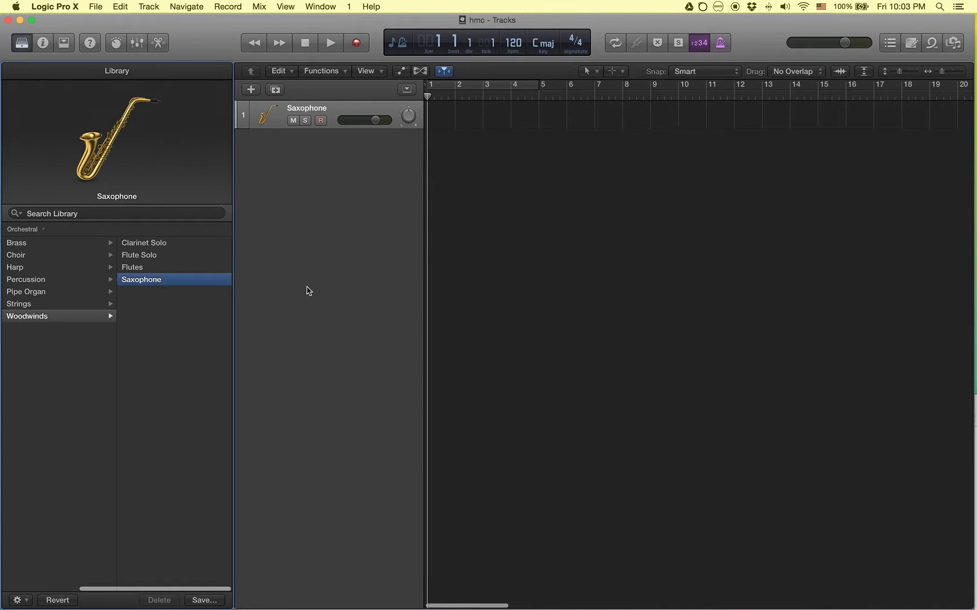
left_click(292, 120)
key("super+Tab")
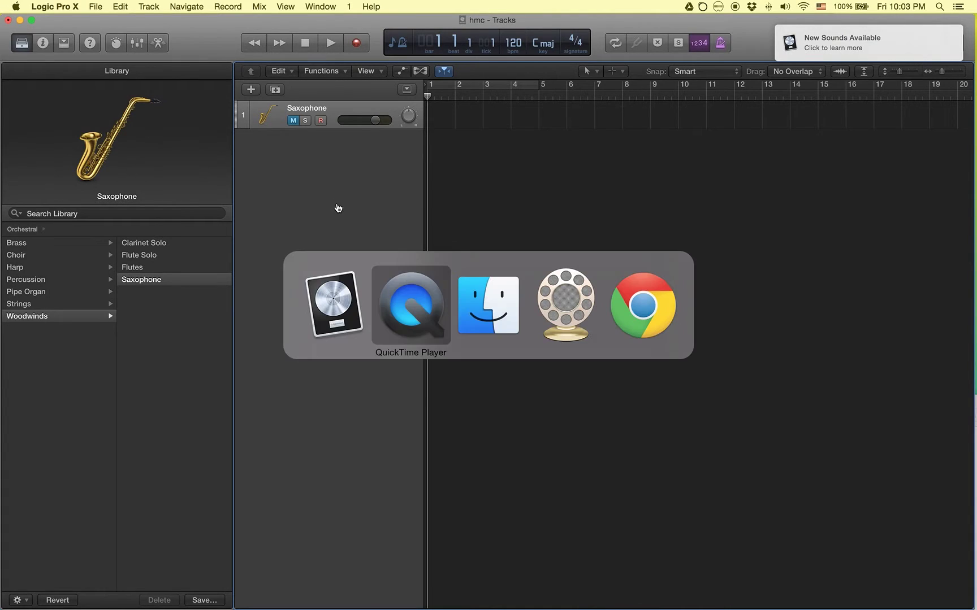
key("super+Tab")
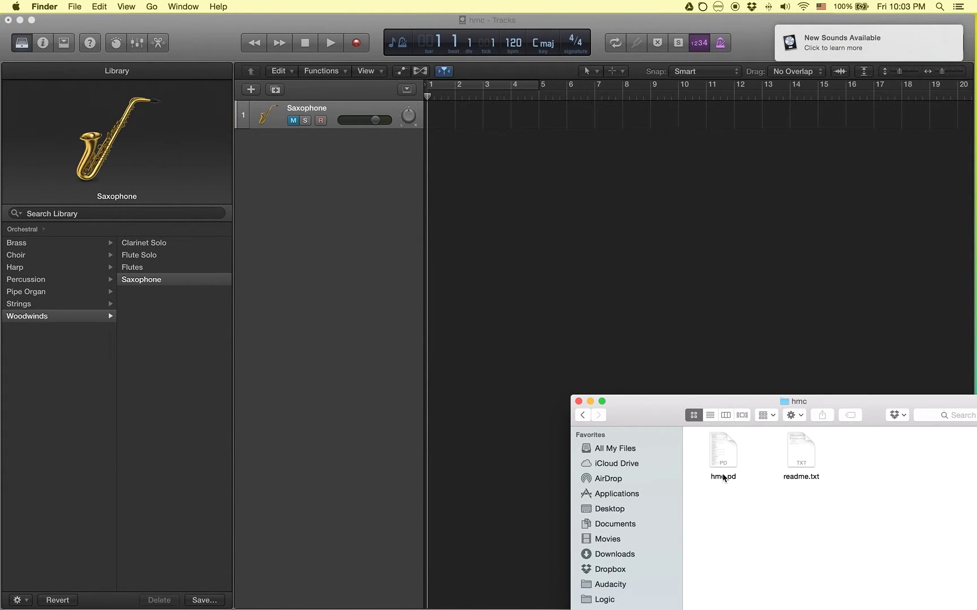
left_click(723, 478)
Open hmc.pd in Pd-extended so its pitch tracker runs with DSP on
double_click(723, 478)
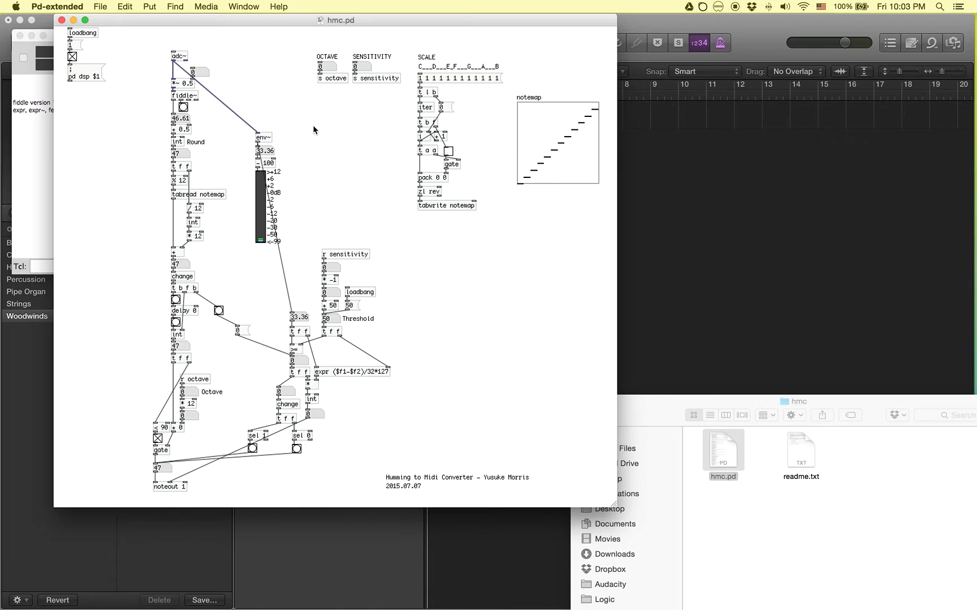
left_click(204, 7)
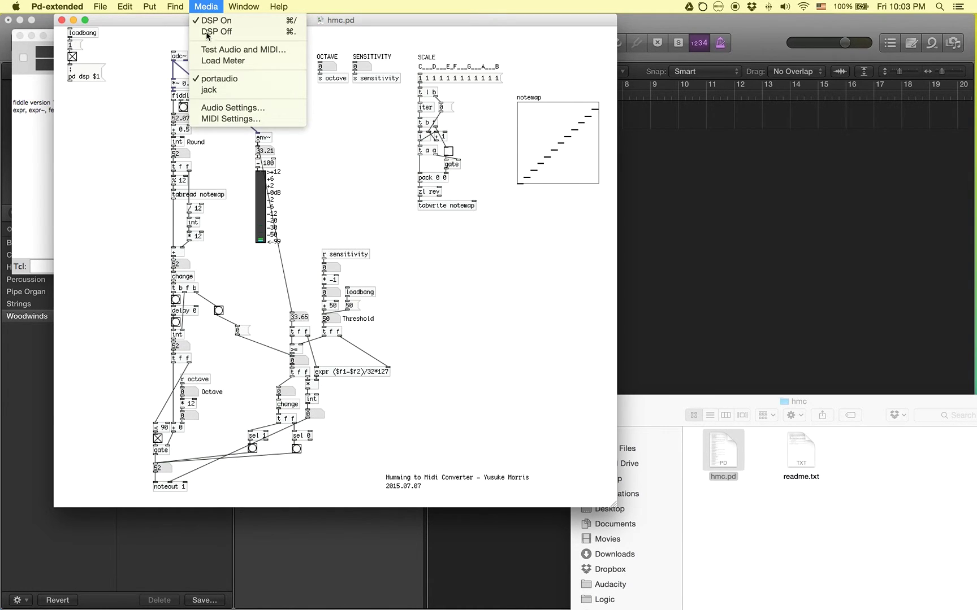
left_click(221, 119)
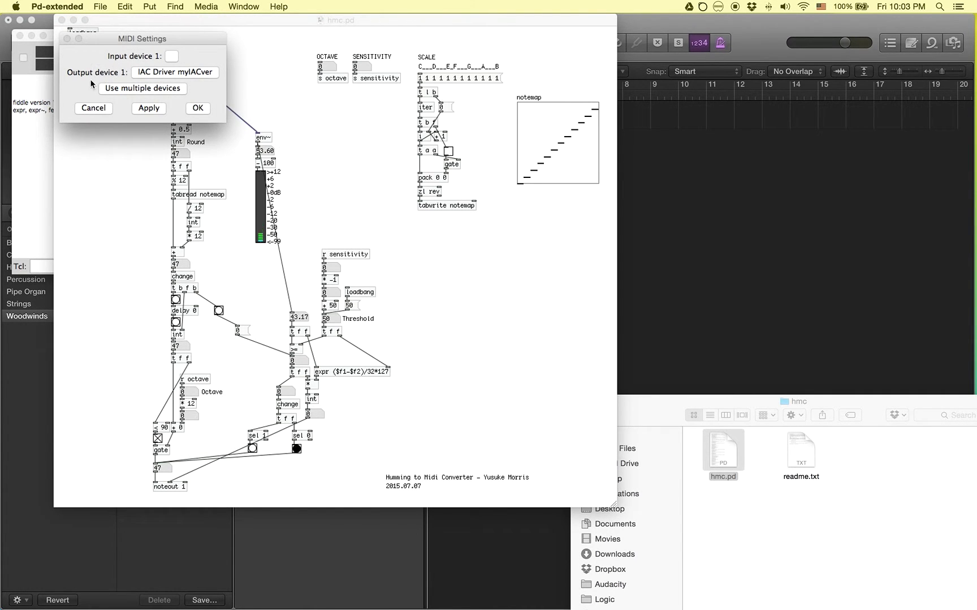
left_click(90, 109)
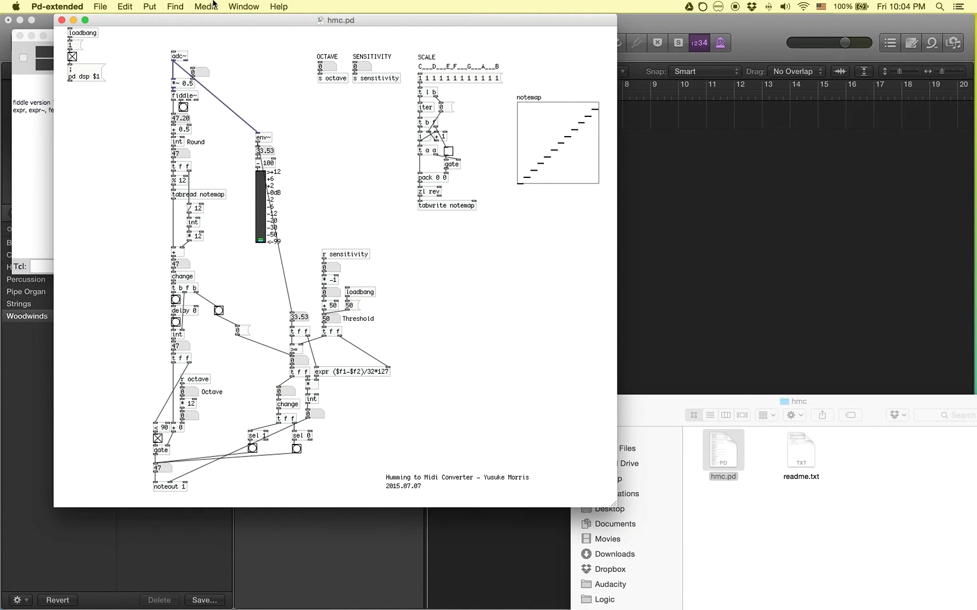
left_click(214, 6)
left_click(227, 109)
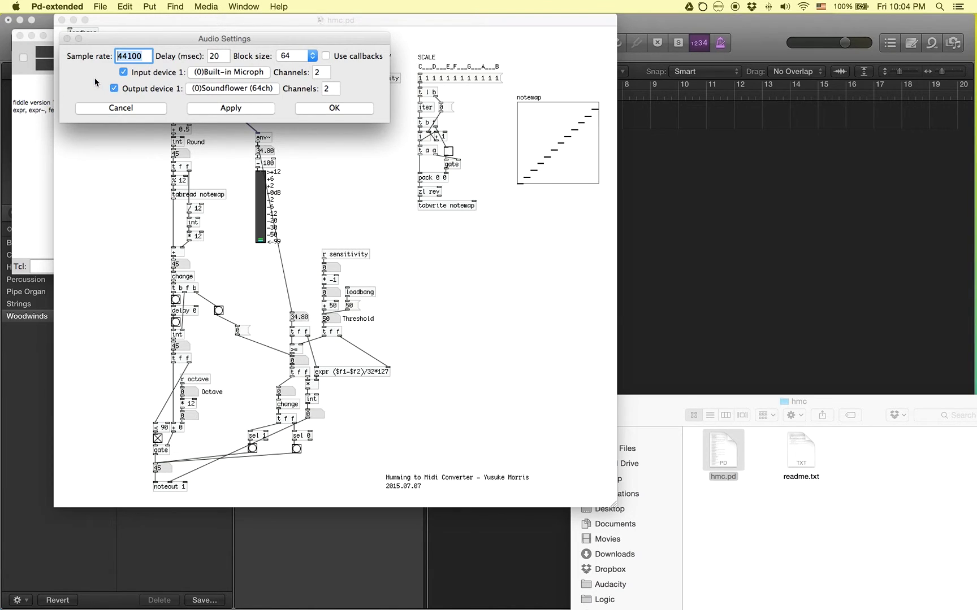
left_click(144, 108)
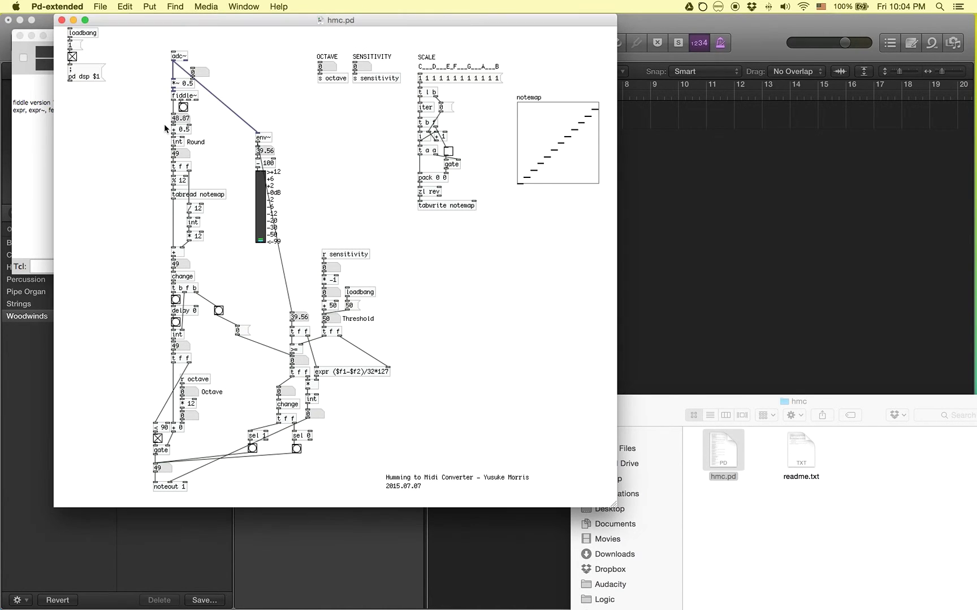
Watch Logic's Saxophone meter react to the patch's notes, then mute the track
left_click(631, 229)
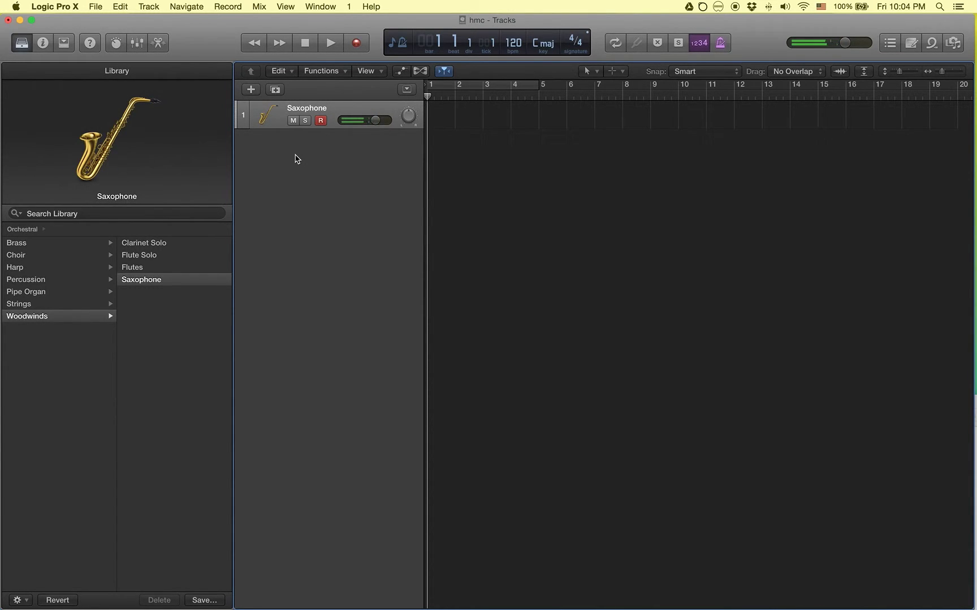
left_click(293, 120)
Back in the hmc.pd patch, raise OCTAVE from 0 to 1
key("super+Tab")
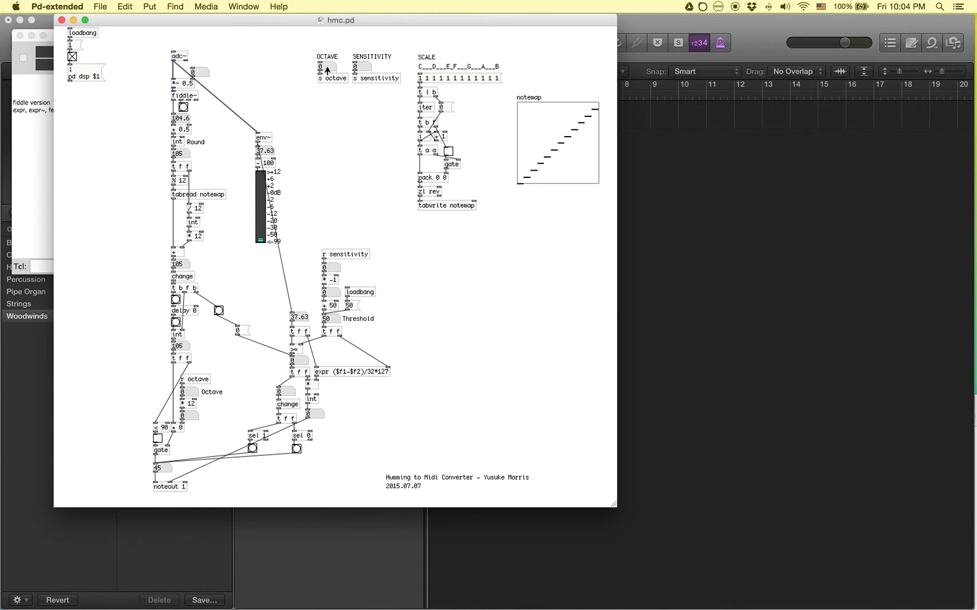
left_click_drag(326, 69, 327, 68)
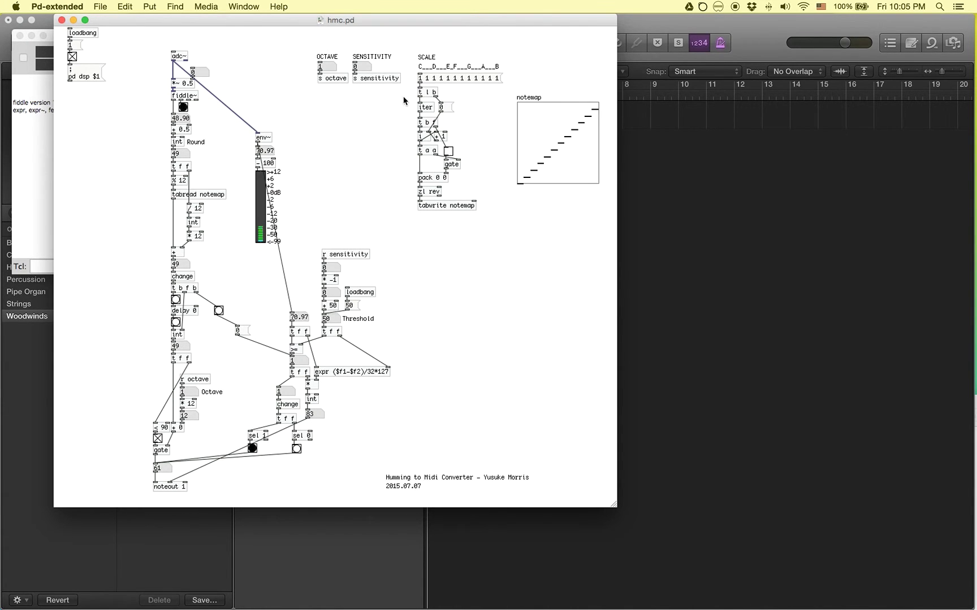
In edit mode, change the second and fourth SCALE entries from 1 to 0
key("super+e")
double_click(450, 80)
key("Left")
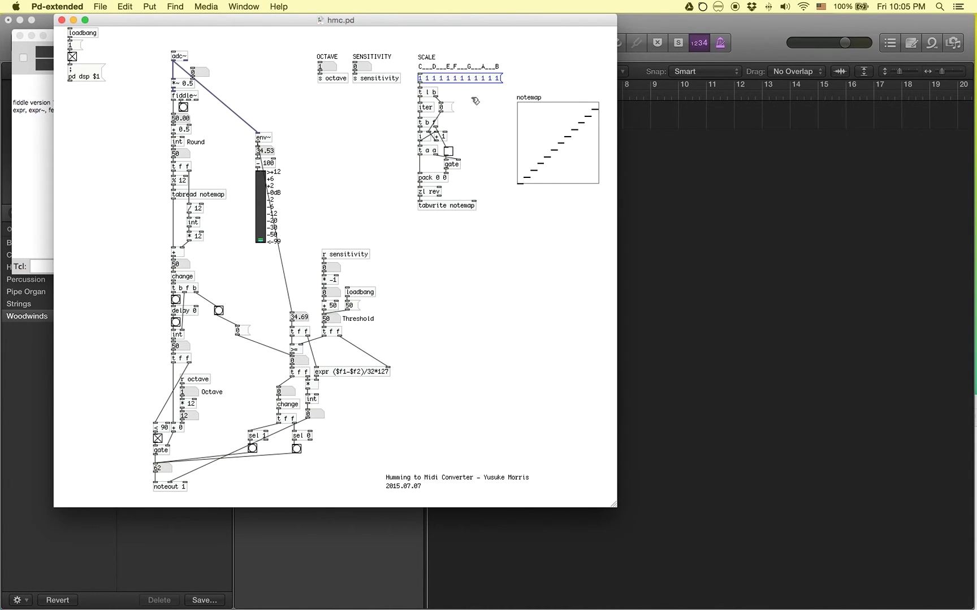
key("Right")
key("Right")
key("Delete")
type("0")
key("Right")
key("Right")
key("Right")
key("BackSpace")
type("0")
key("Right")
key("Right")
key("Right")
key("Delete")
type("0")
key("Right")
key("Right")
key("BackSpace")
type("0")
key("BackSpace")
type("0")
left_click(438, 97)
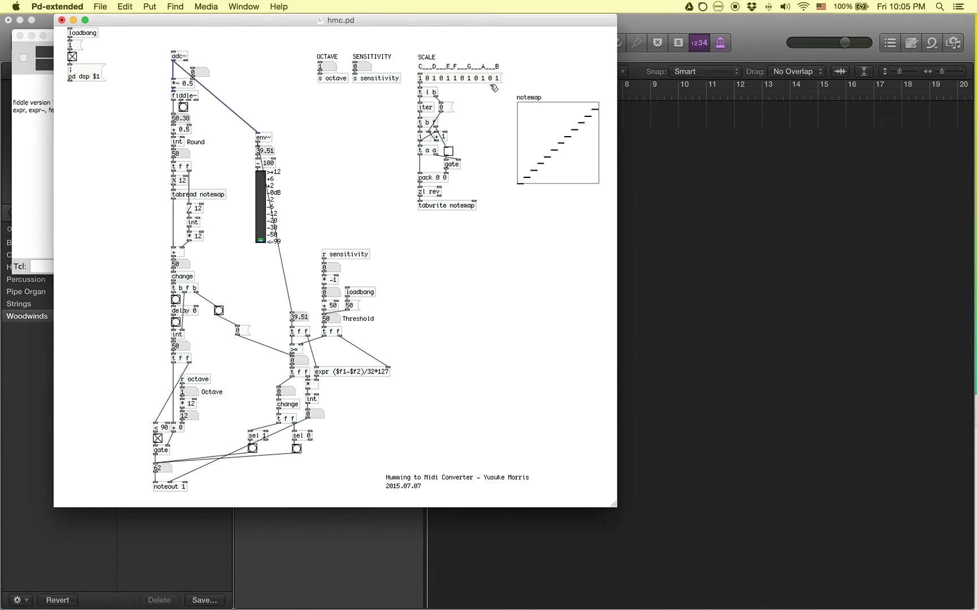
Send the new scale to the notemap, then switch Logic's track to Flute Solo, unmuted
left_click(426, 78)
left_click(677, 173)
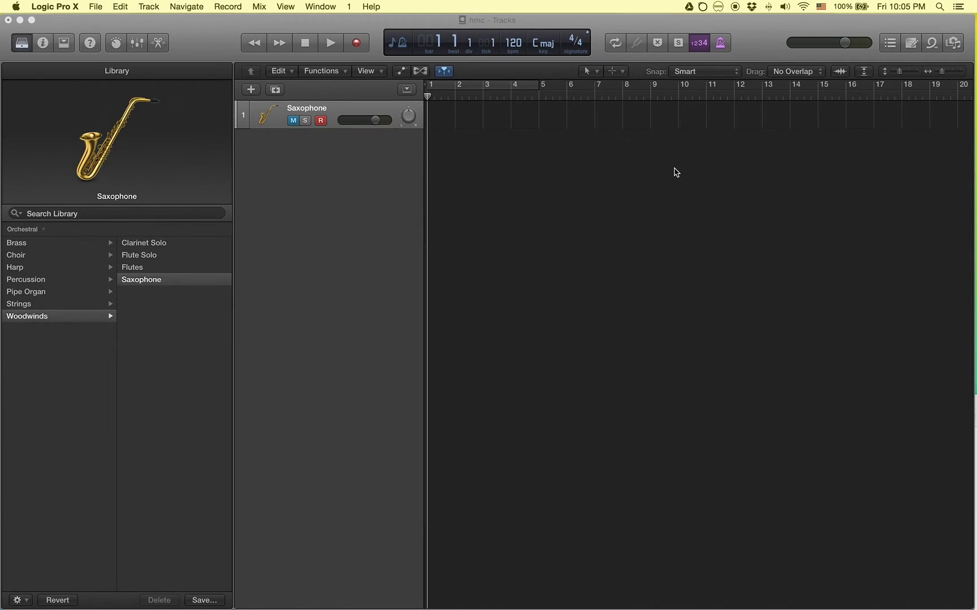
left_click(178, 256)
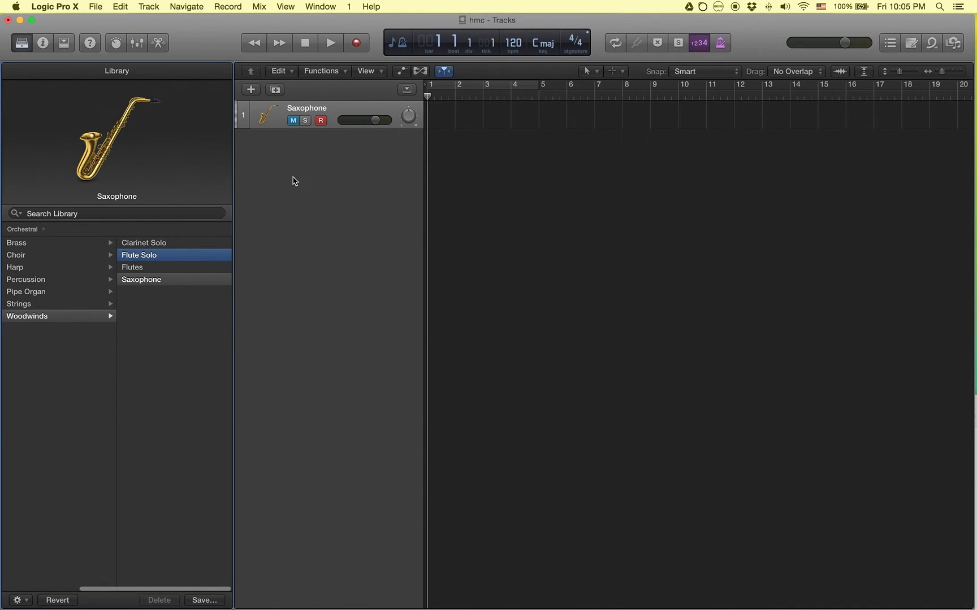
left_click(293, 121)
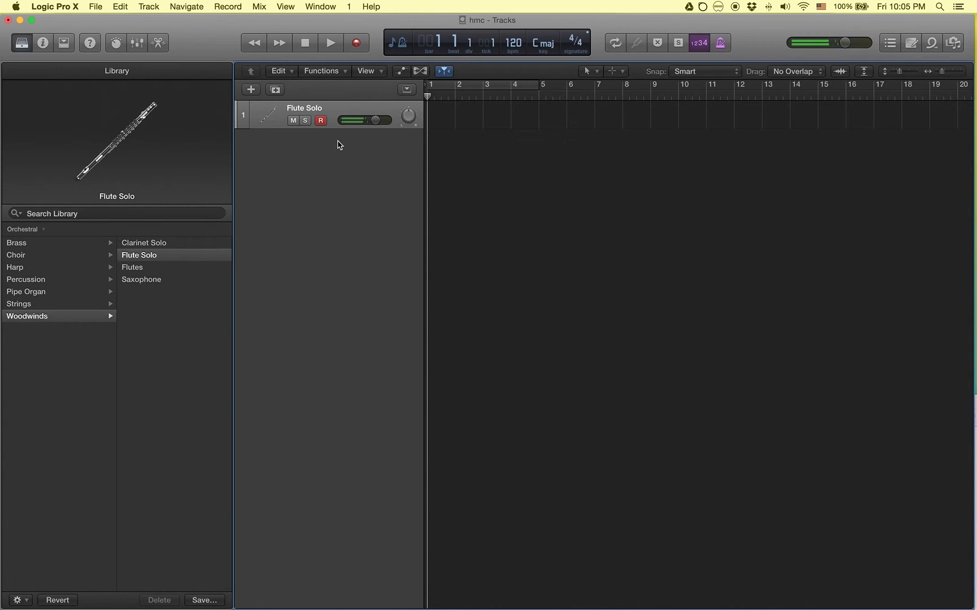
Set Logic's transport LCD to Custom, showing timecode, tempo and MIDI input
left_click(400, 43)
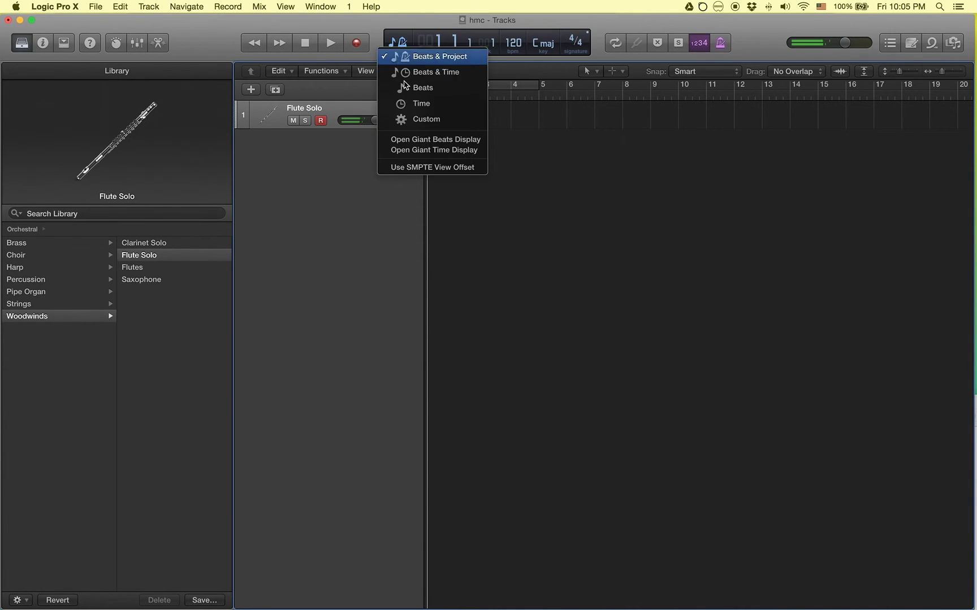
left_click(418, 119)
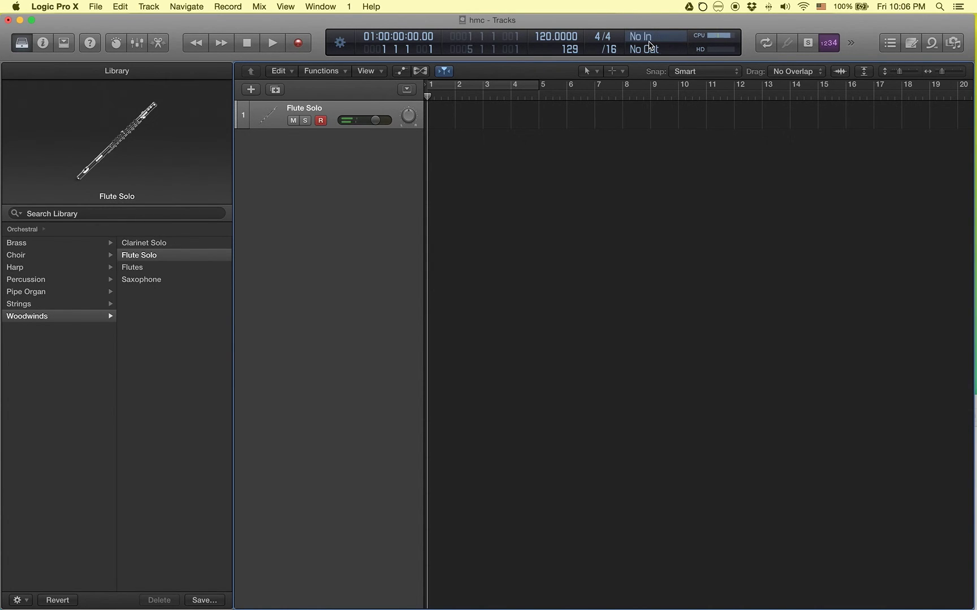
Mute the Flute Solo track and return to the hmc.pd patch's notemap
left_click(292, 121)
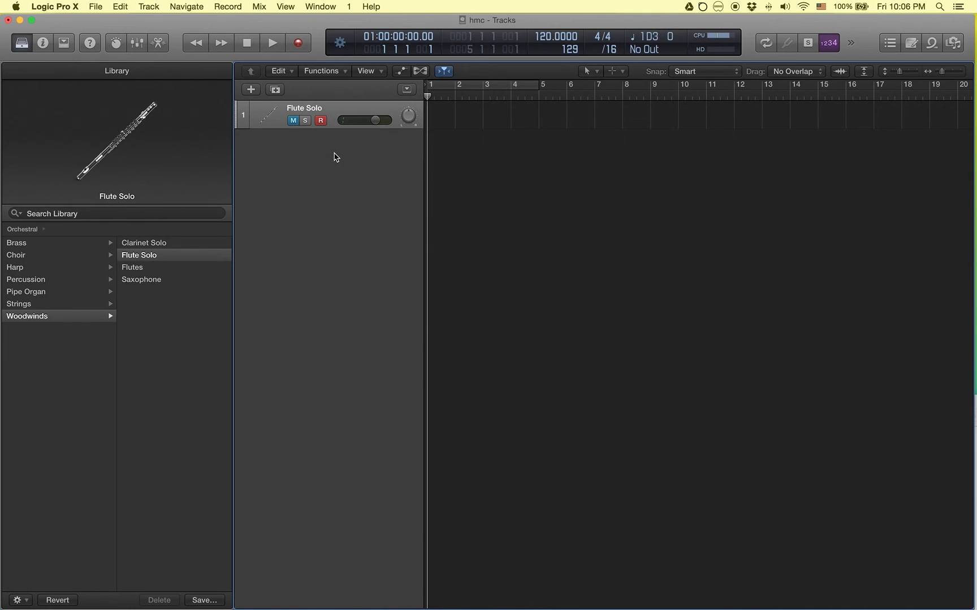
key("super+Tab")
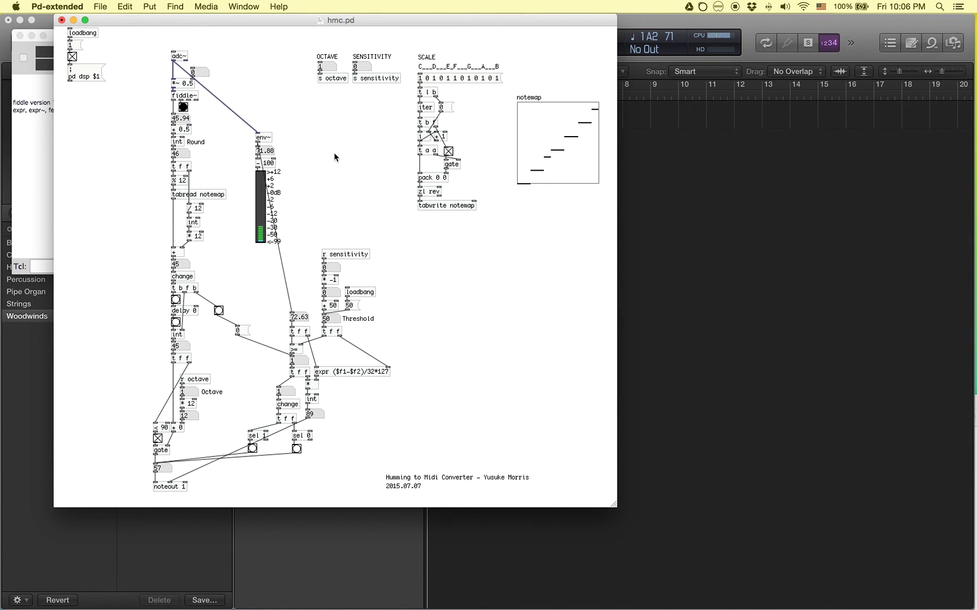